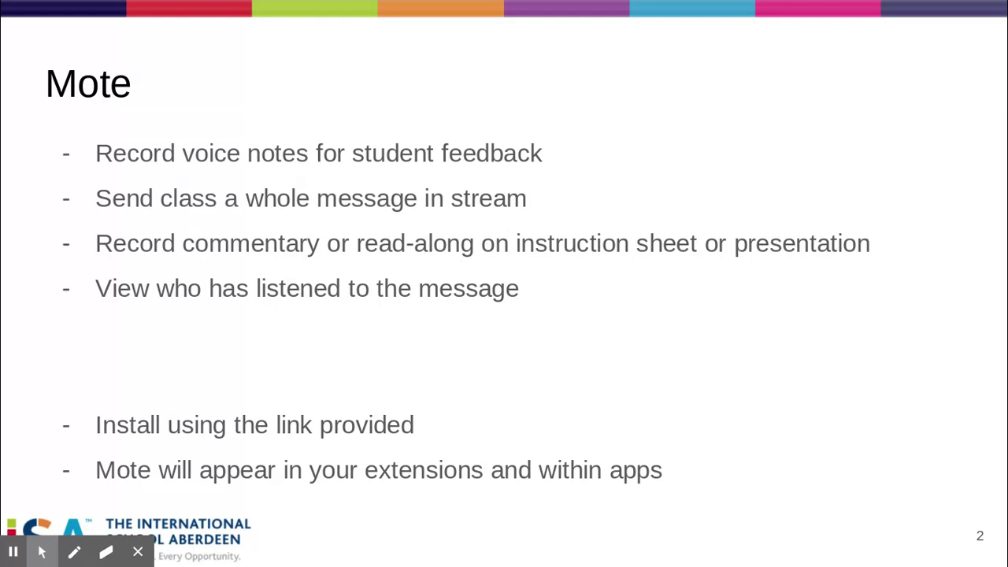
# Step: Exit the slideshow and record a voice note with Mote for the bullet-point slide
pyautogui.press('Escape')
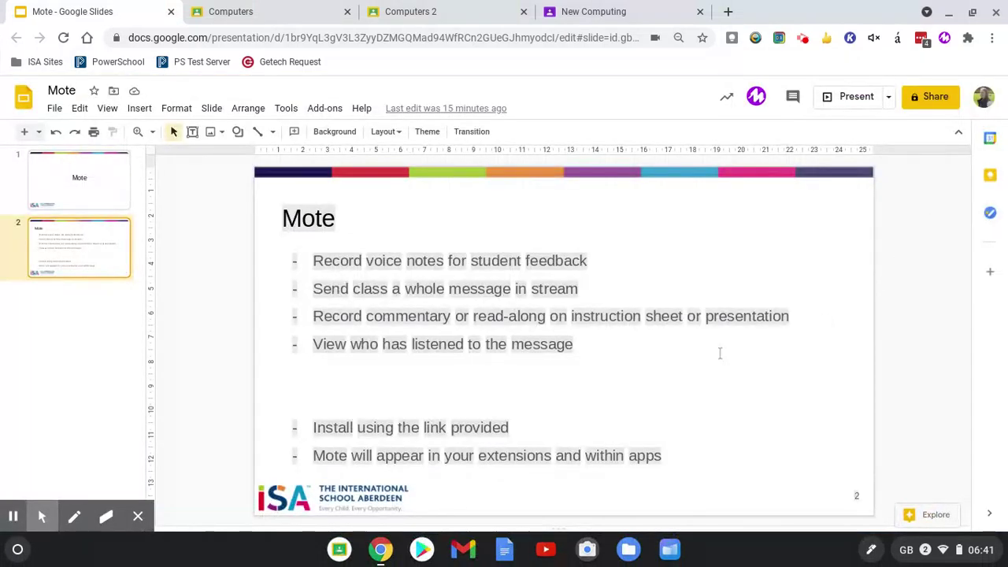
pyautogui.click(719, 354)
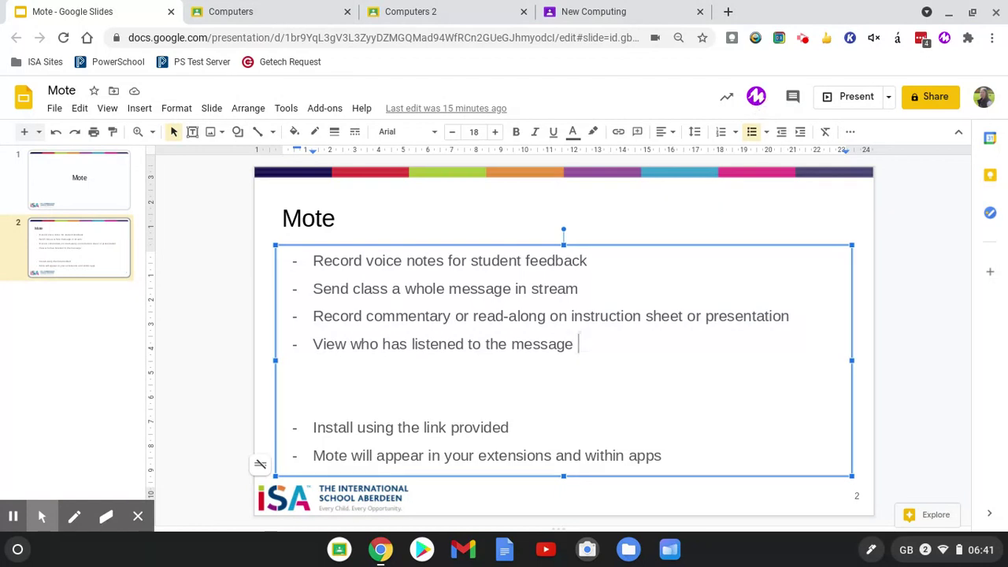
pyautogui.click(756, 96)
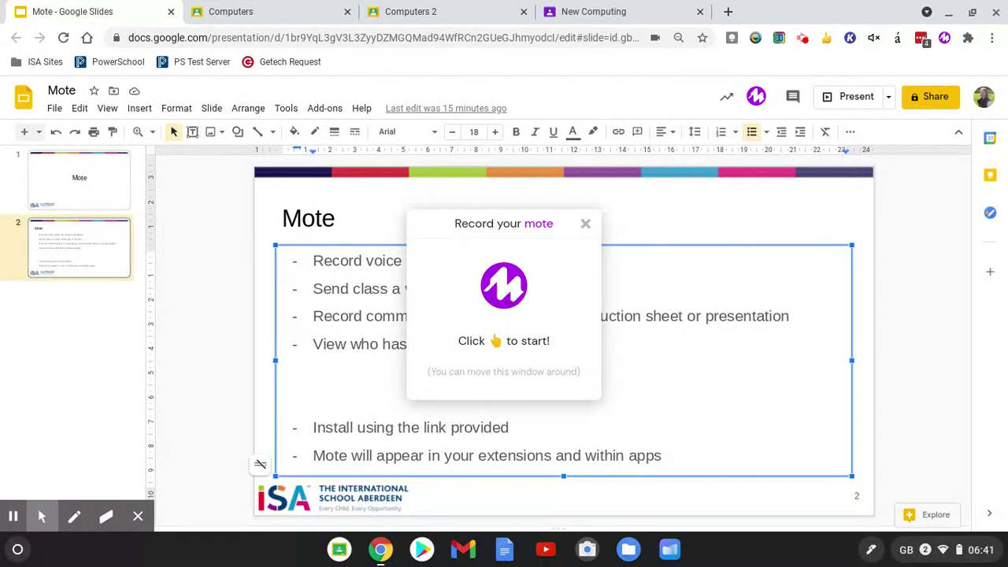
pyautogui.click(508, 293)
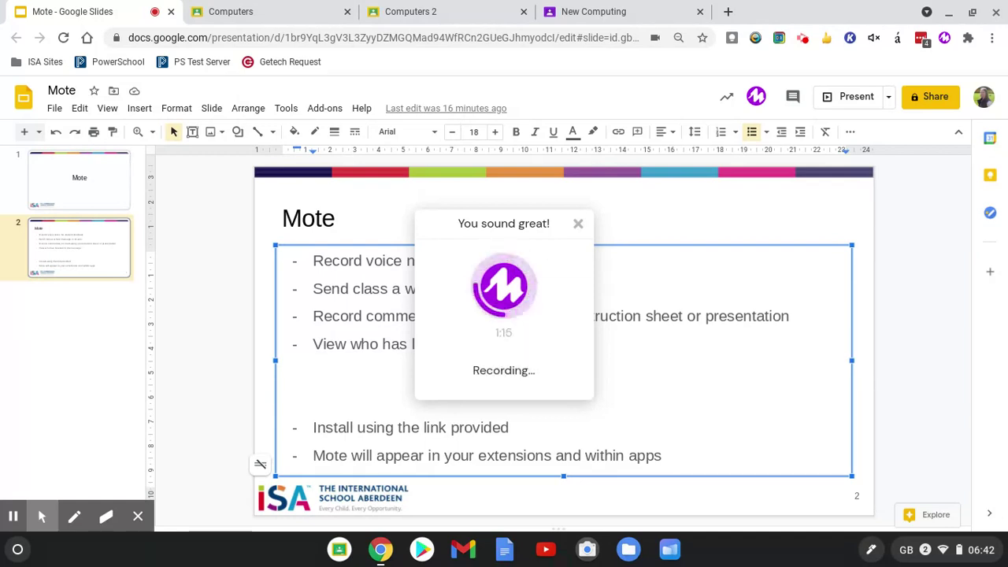
pyautogui.click(509, 297)
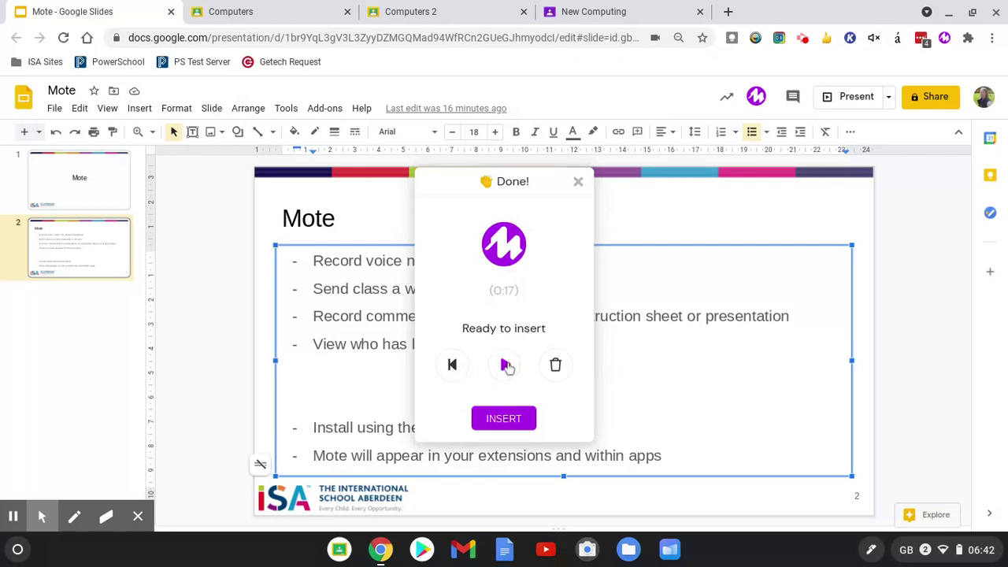
# Step: Preview the recorded mote briefly, pause it, and insert it into the slide as audio
pyautogui.click(506, 365)
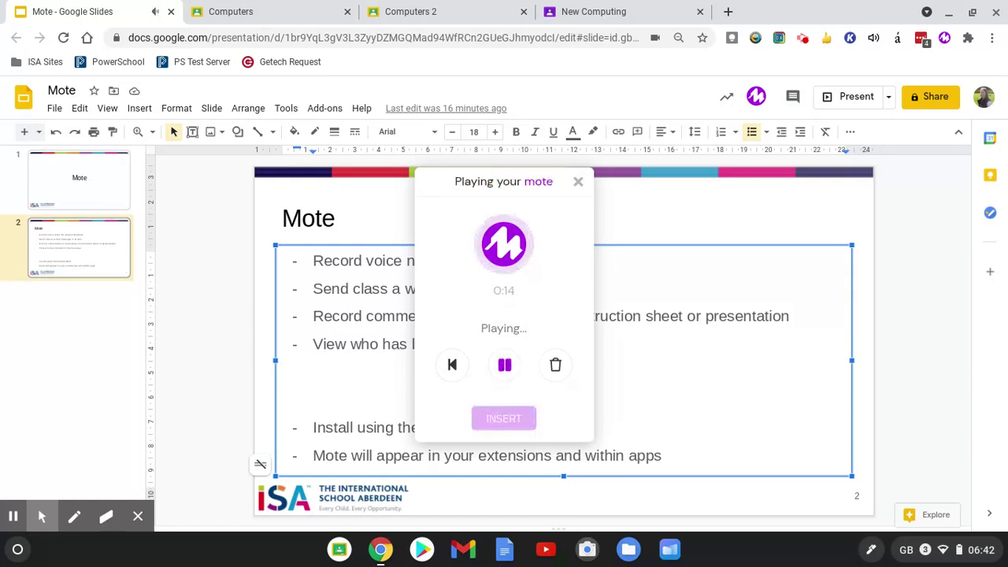
pyautogui.click(506, 364)
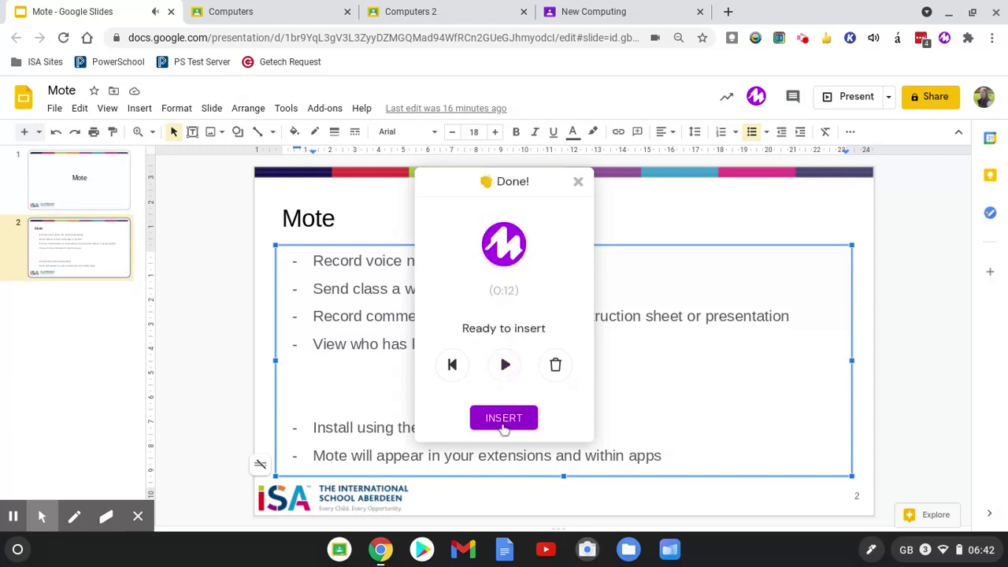
pyautogui.click(504, 419)
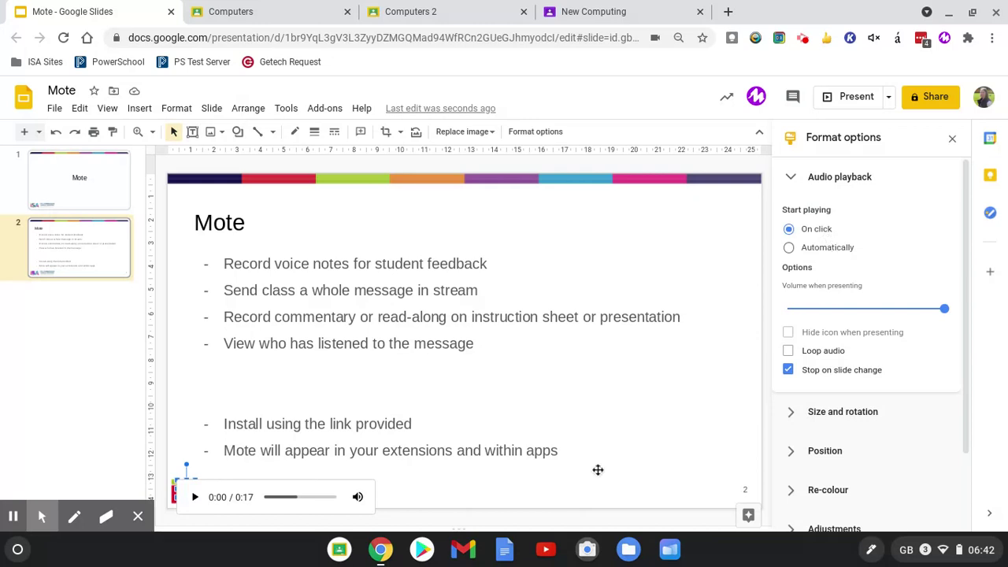
# Step: Play the inserted audio clip on the slide over the school logo, and pause it
pyautogui.click(210, 464)
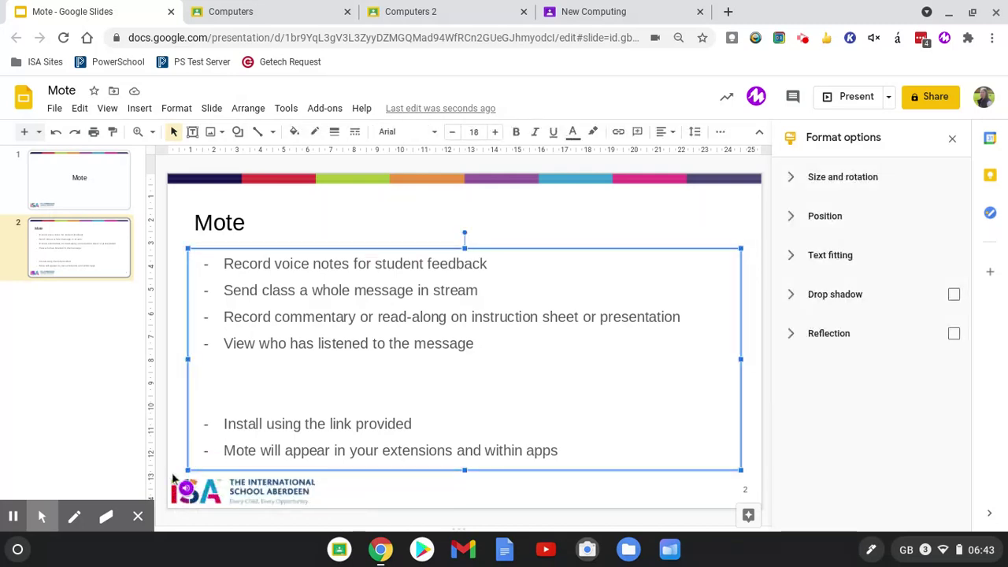
pyautogui.click(175, 480)
pyautogui.moveTo(181, 488)
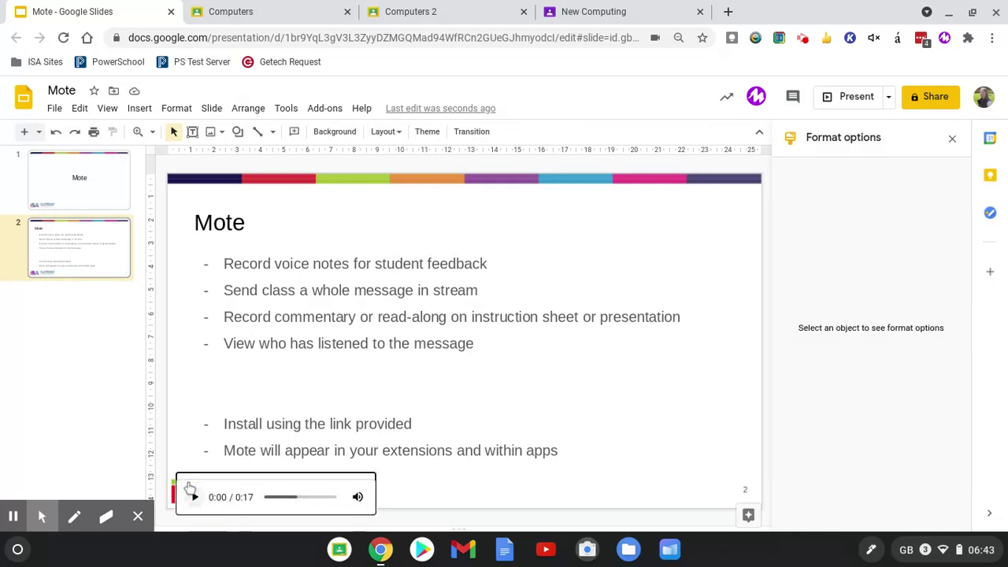
pyautogui.click(189, 489)
pyautogui.click(192, 494)
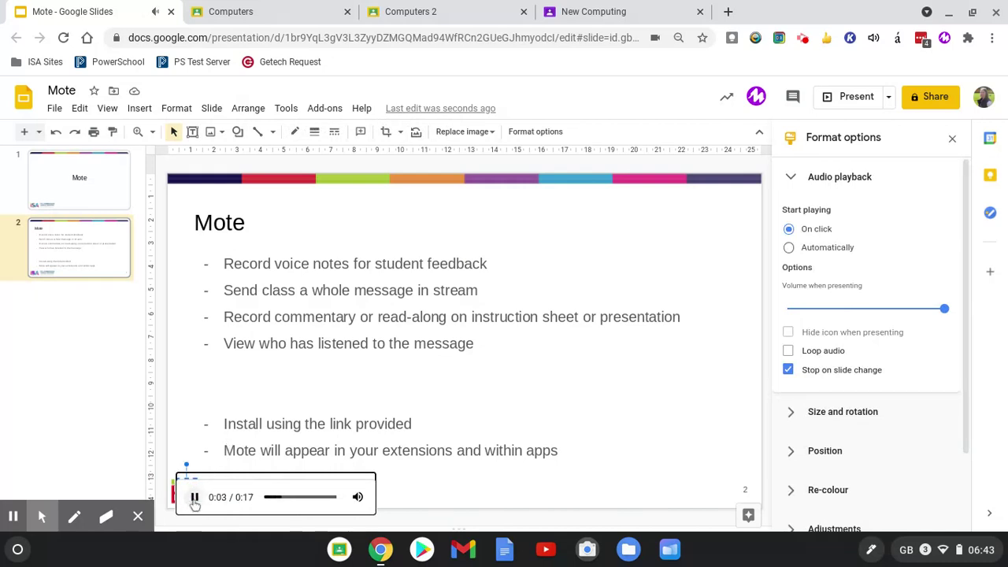
pyautogui.click(194, 498)
# Step: Switch to the handed-in Computers assignment and review the student's answers, particularly the output devices answer
pyautogui.click(262, 18)
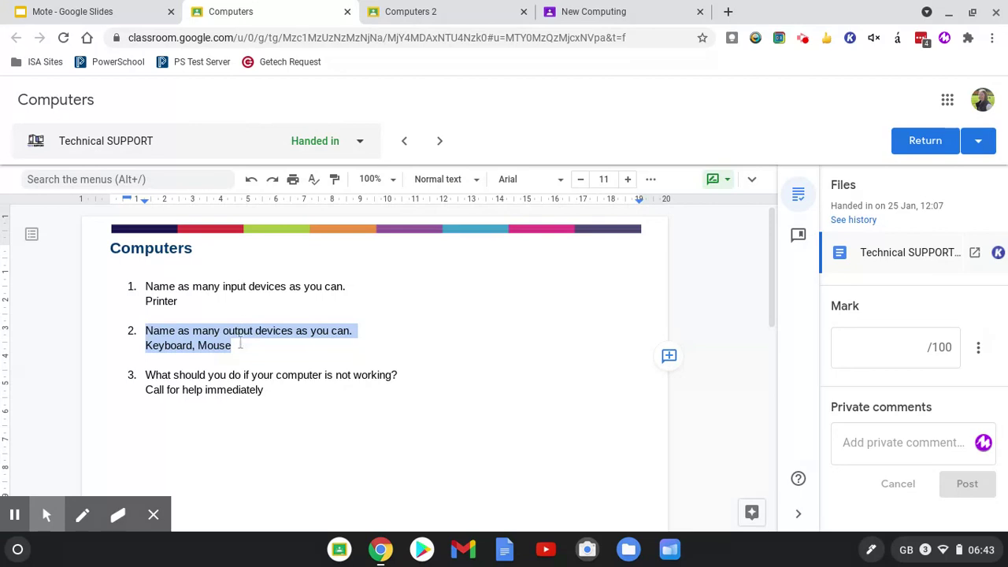
pyautogui.click(241, 345)
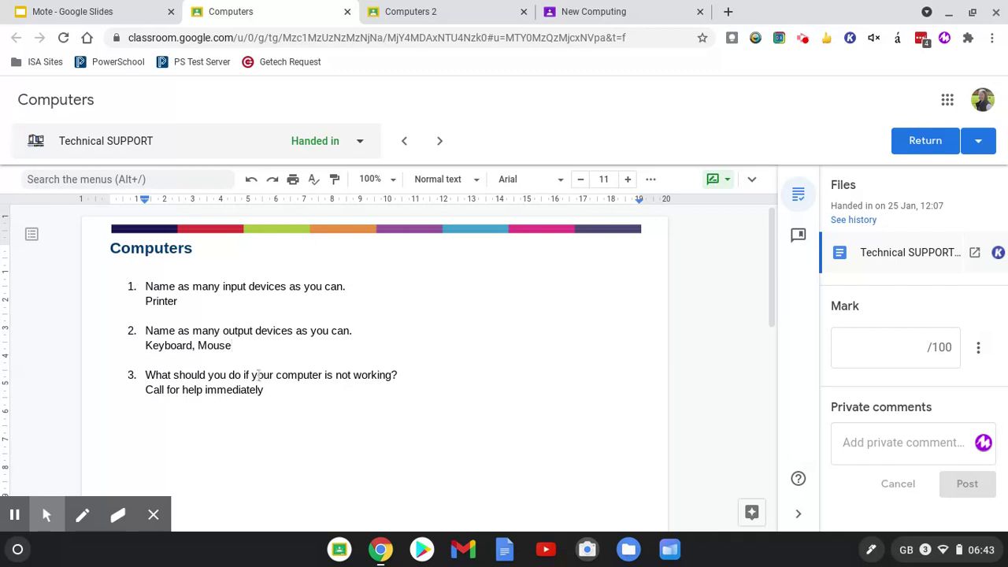
pyautogui.click(268, 390)
pyautogui.click(247, 391)
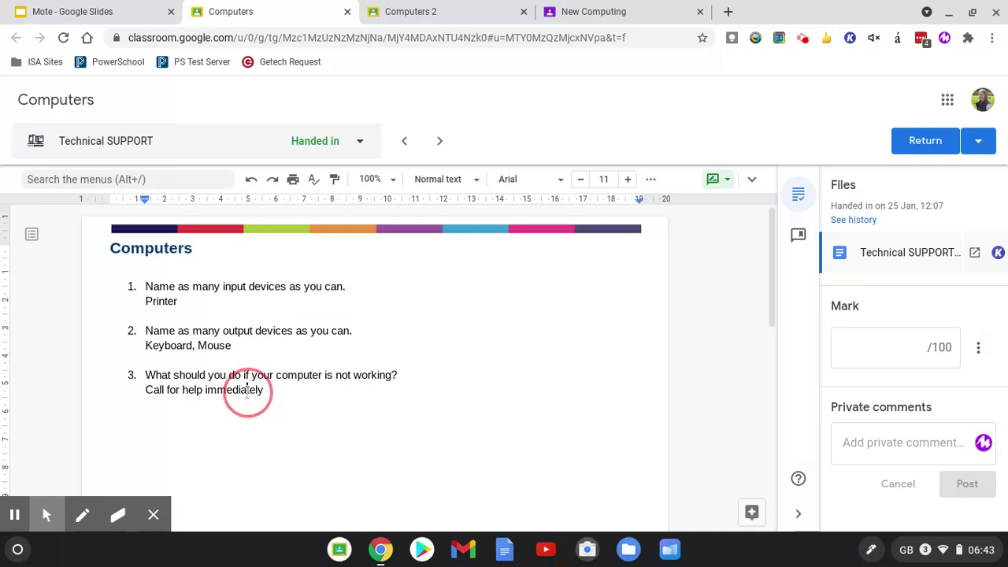
pyautogui.moveTo(145, 345); pyautogui.dragTo(229, 357)
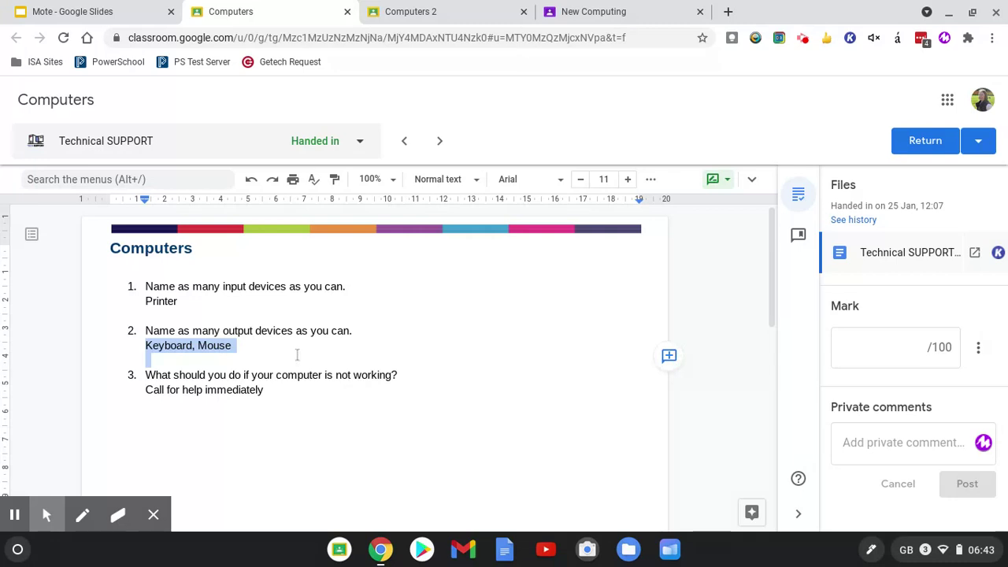
pyautogui.click(297, 354)
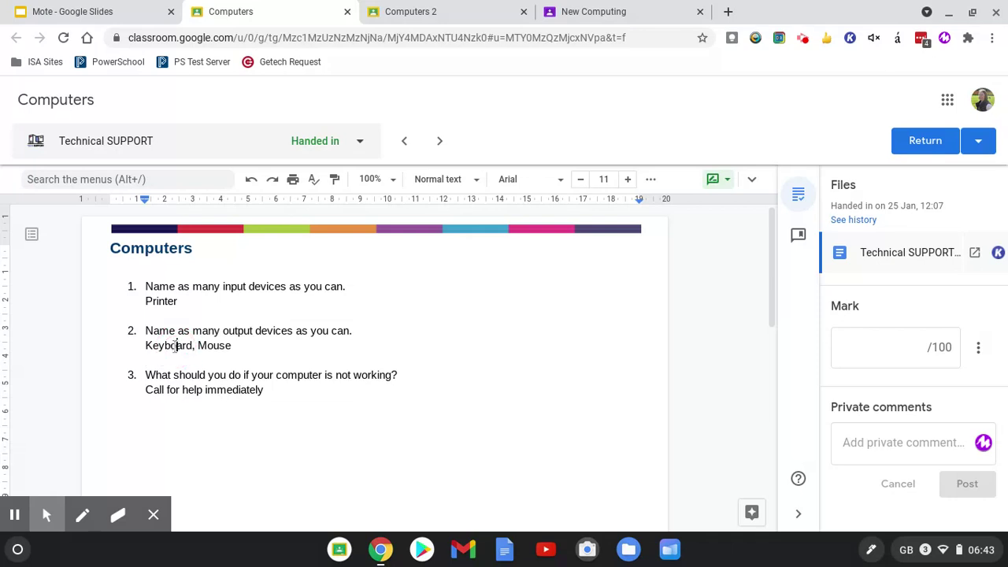
# Step: Add a comment on the word "Keyboard" containing a recorded Mote voice note, and post it
pyautogui.rightClick(174, 345)
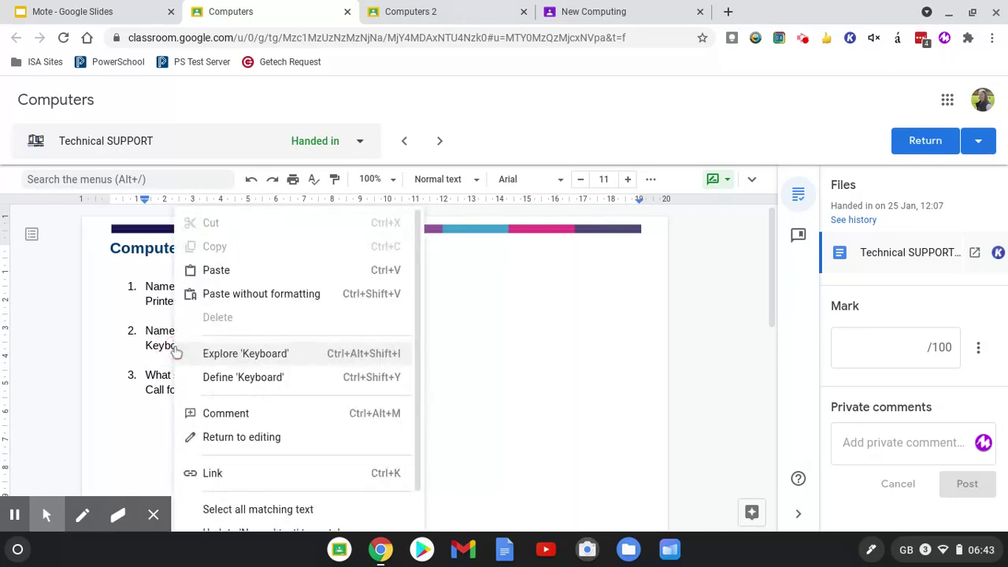
pyautogui.click(221, 413)
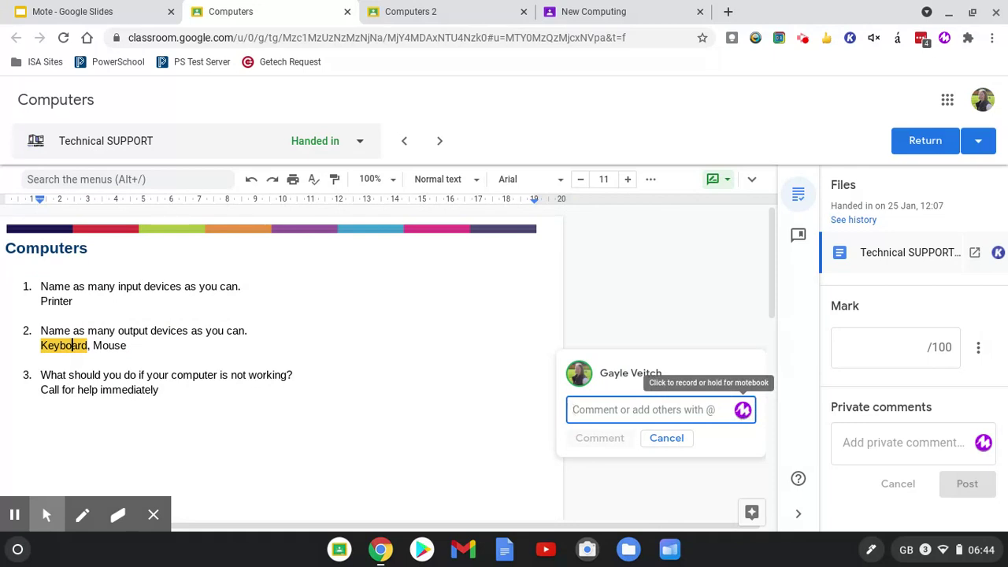
pyautogui.click(743, 410)
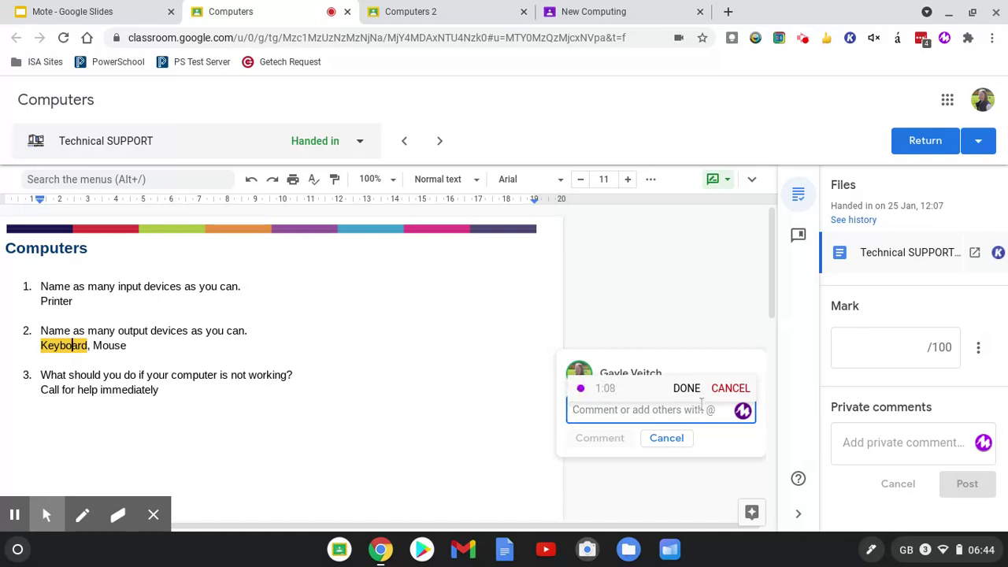
pyautogui.click(696, 394)
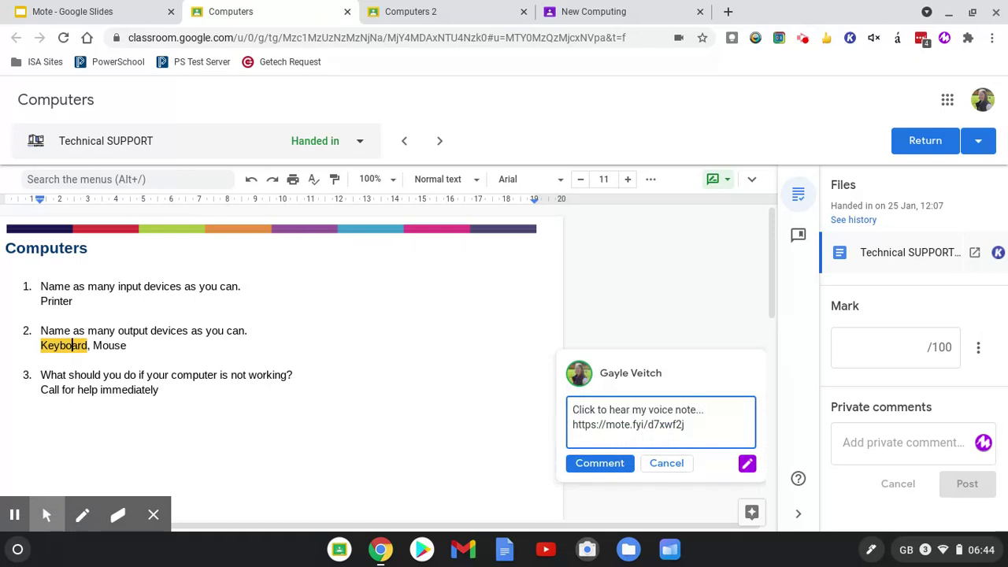
pyautogui.click(599, 463)
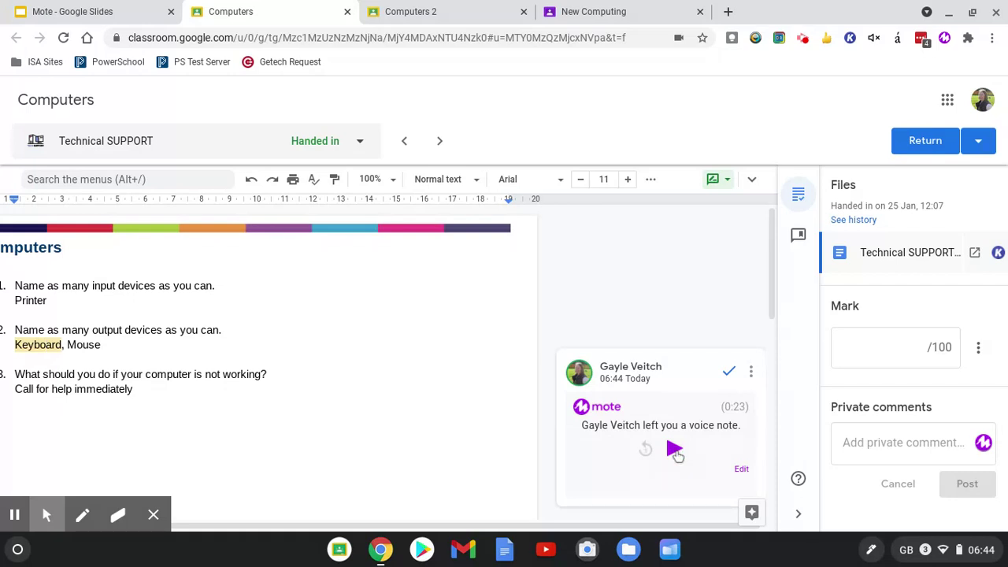
# Step: Play back the voice note in the comment on "Keyboard" and pause it
pyautogui.click(675, 451)
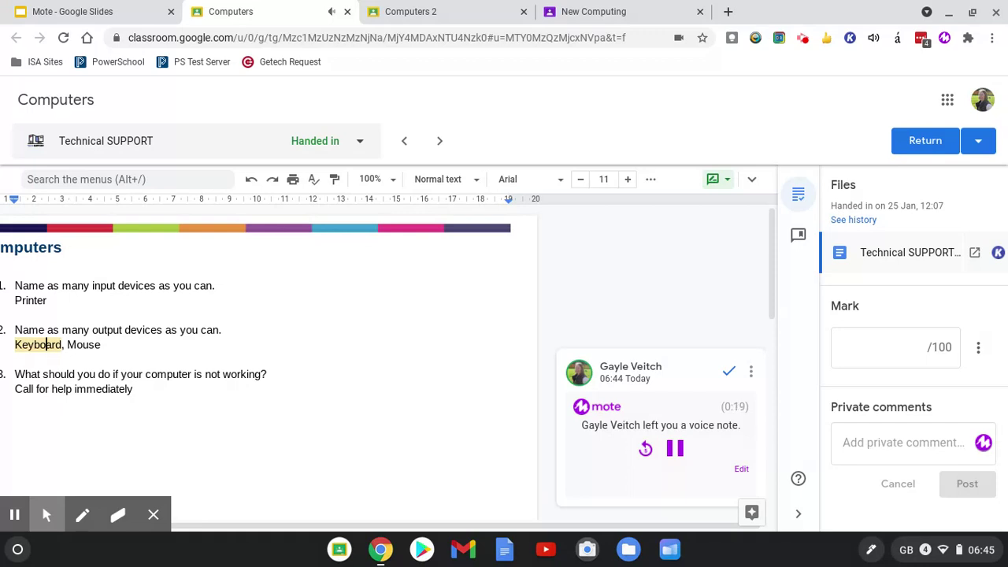
pyautogui.click(676, 452)
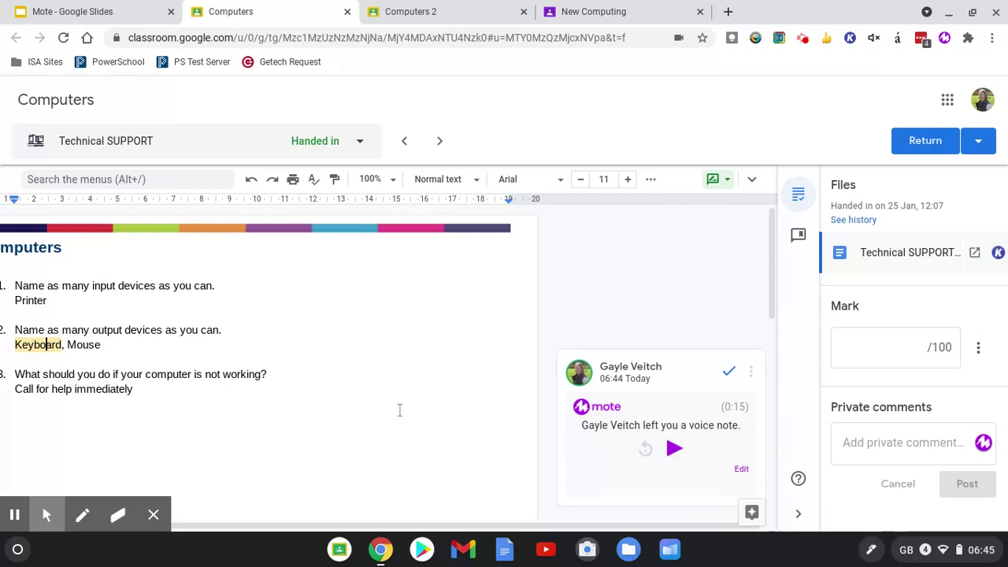
pyautogui.hscroll(-3, 400, 410)
pyautogui.scroll(1, 334, 362)
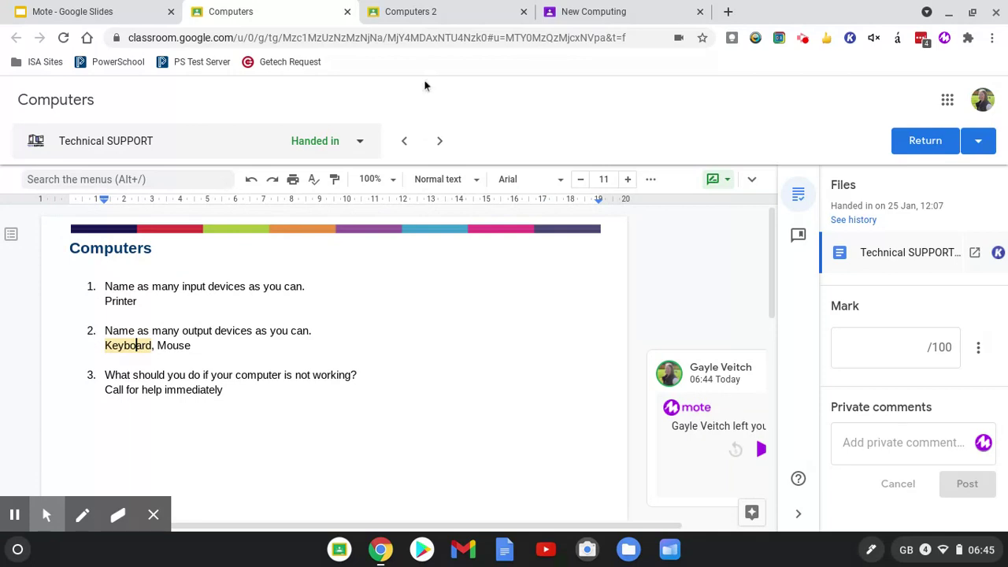
# Step: Switch to the Computers 2 PDF submission and start a private comment on it
pyautogui.click(440, 21)
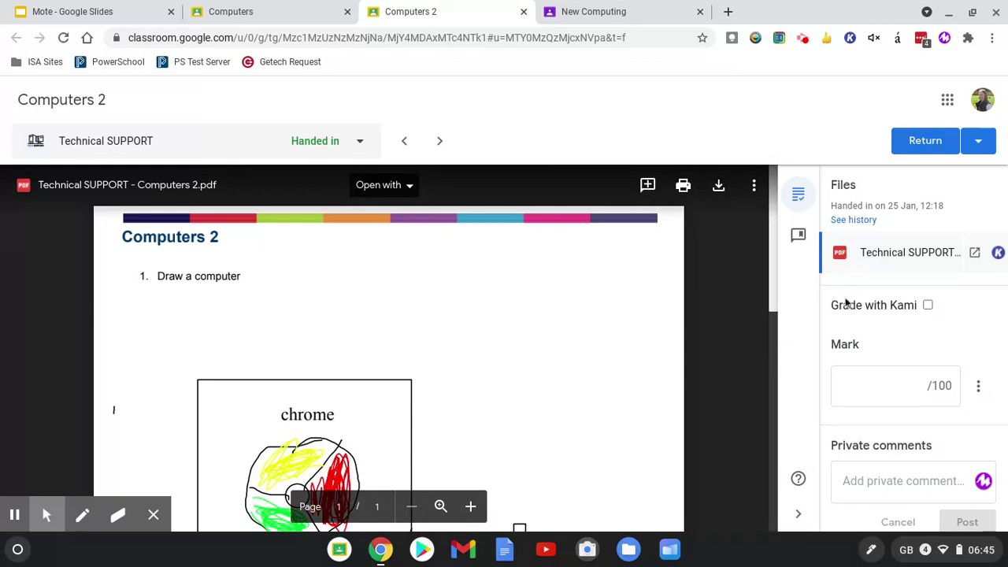
pyautogui.click(855, 479)
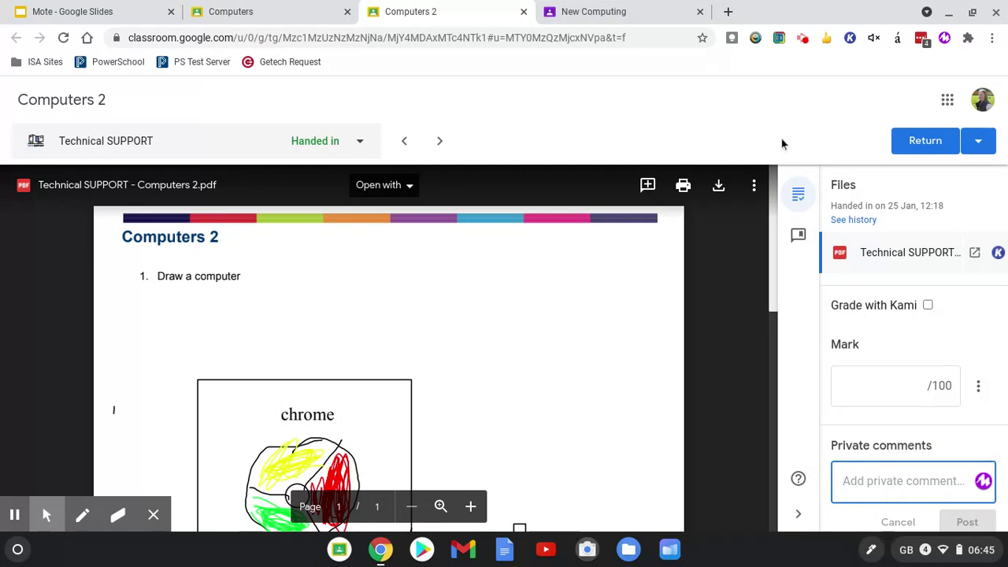
# Step: Post the announcement "Hello, please listen to my message below" to all students in the New Computing class stream
pyautogui.click(630, 16)
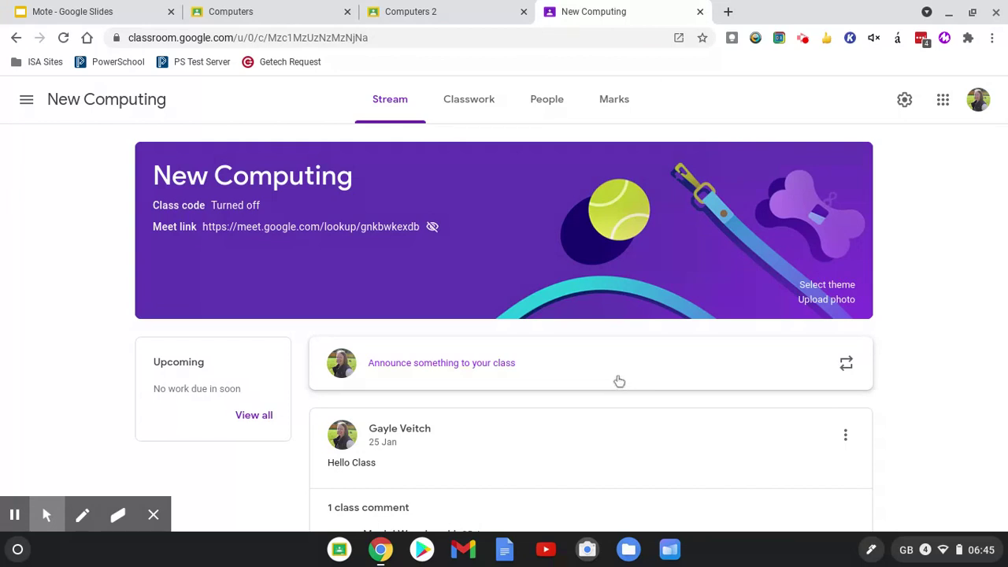
pyautogui.click(580, 372)
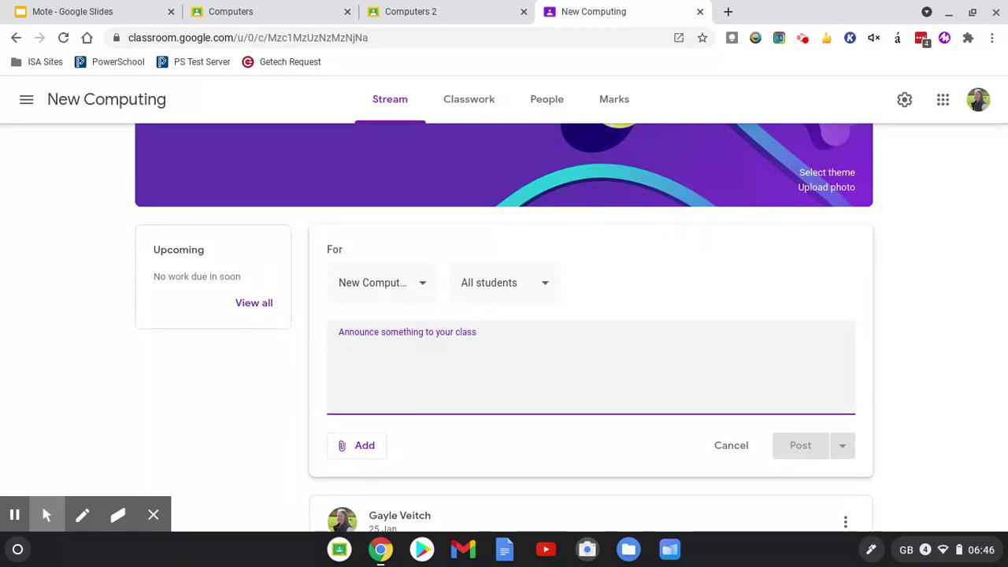
pyautogui.write('H')
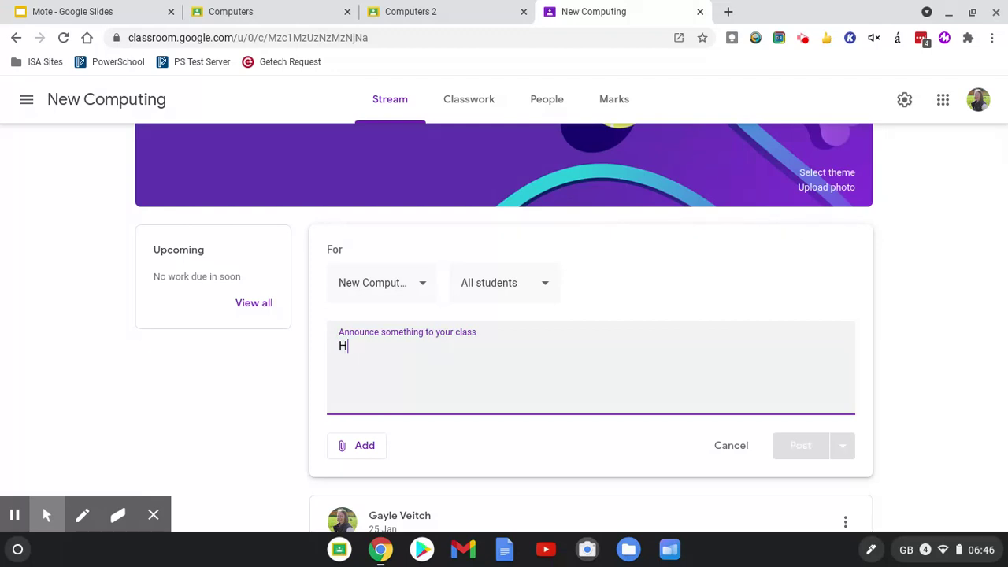
pyautogui.write('ello, please rea')
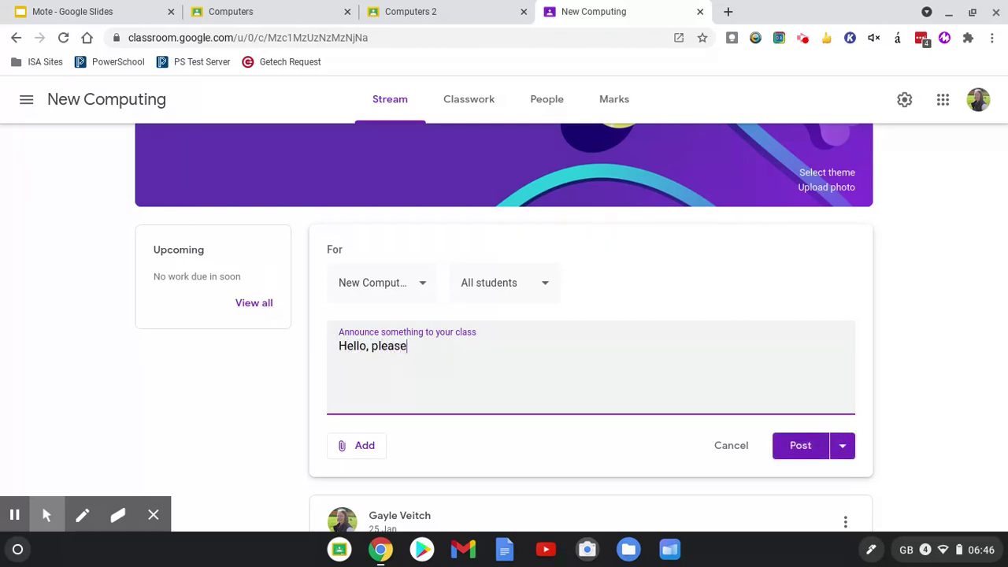
pyautogui.press('BackSpace')
pyautogui.press('BackSpace')
pyautogui.press('BackSpace')
pyautogui.write('listen to my message below')
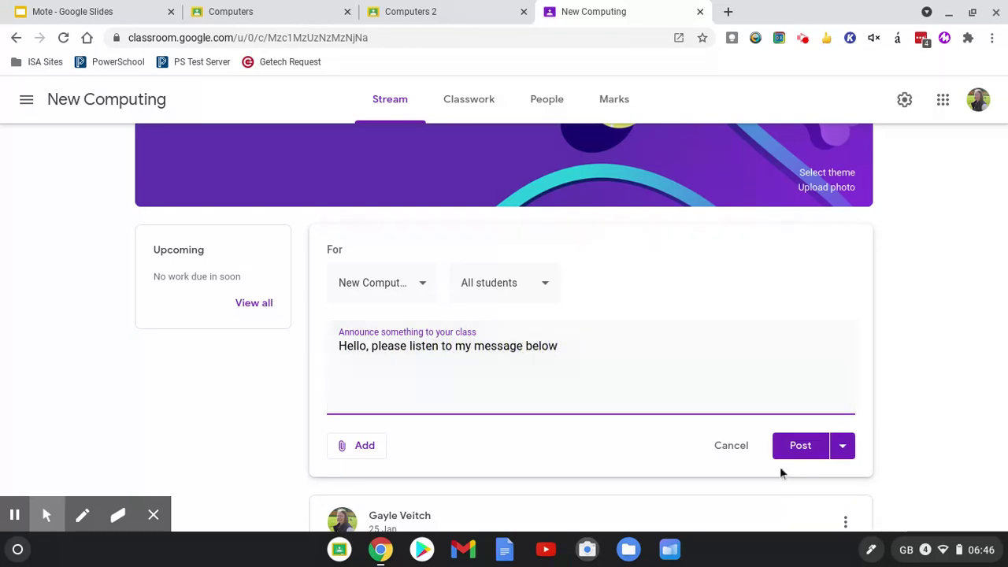
pyautogui.click(804, 444)
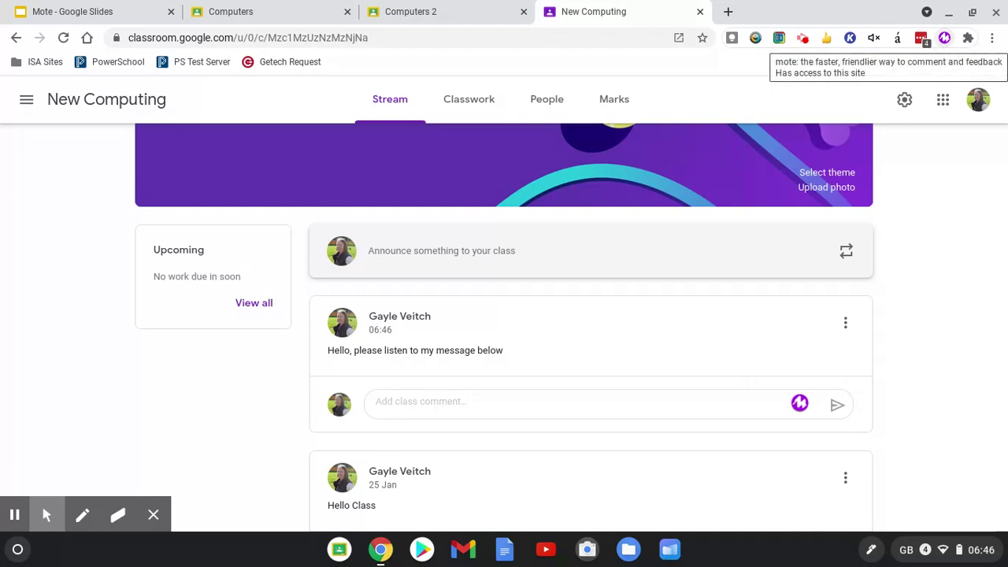
# Step: Open the Mote activity page and review the list of voice notes for who has viewed or listened to each
pyautogui.click(945, 43)
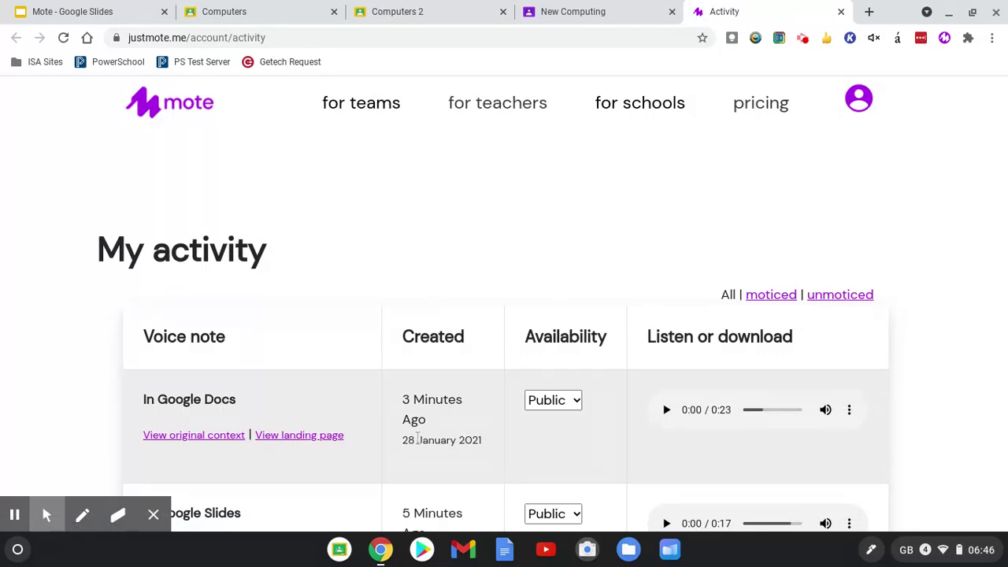
pyautogui.scroll(-1, 417, 440)
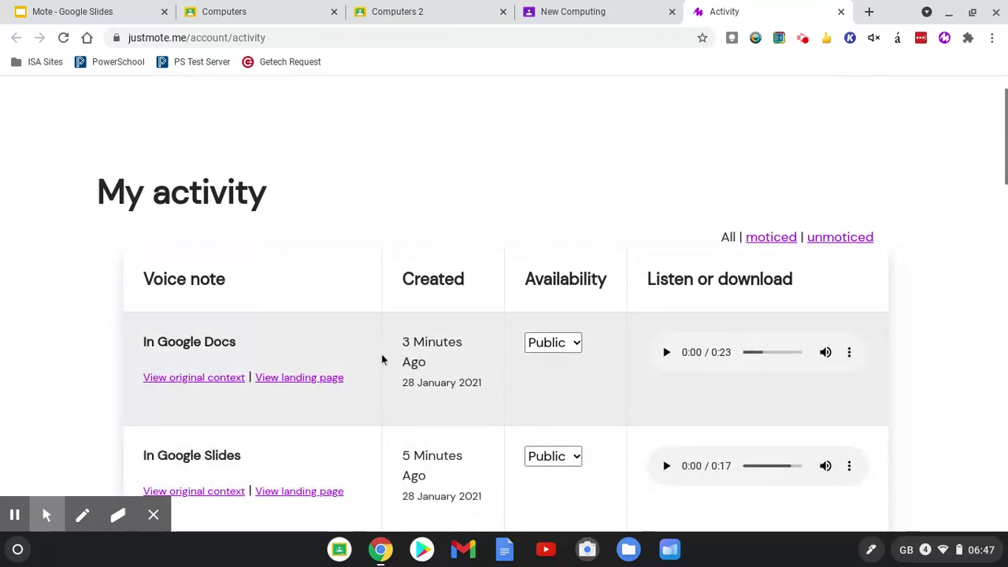
pyautogui.scroll(-3, 383, 360)
pyautogui.scroll(-2, 383, 360)
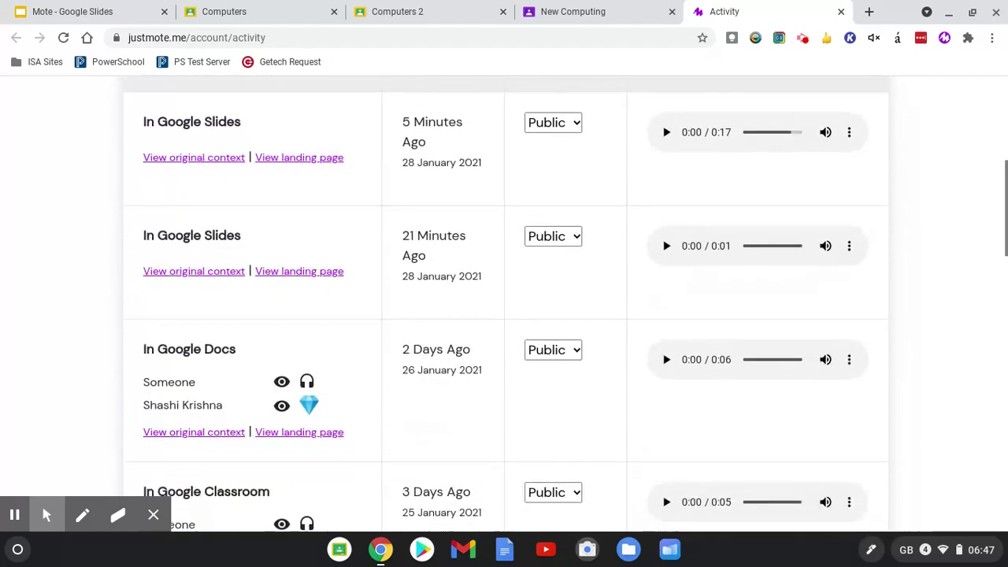
pyautogui.scroll(4, 362, 331)
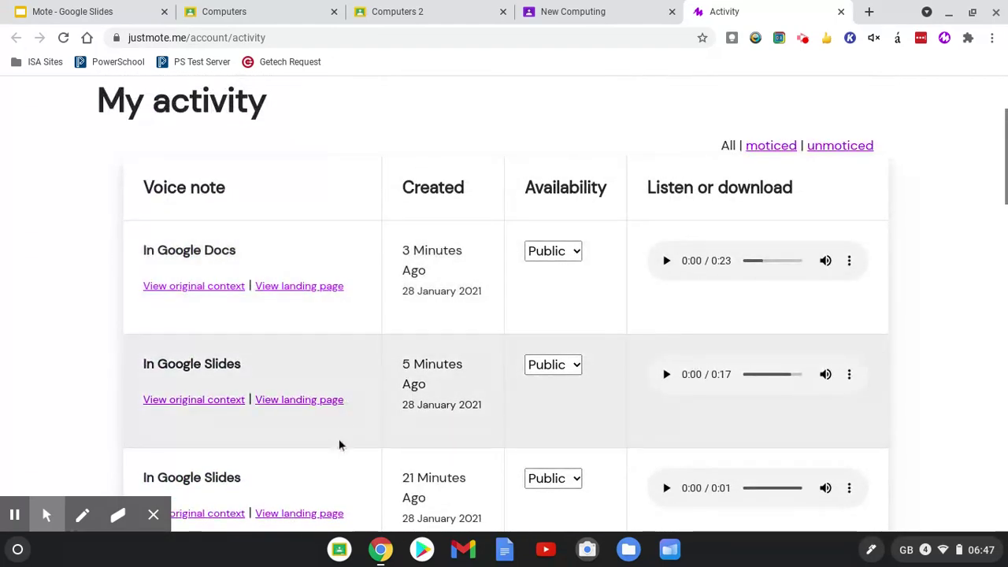
pyautogui.scroll(-1, 345, 467)
pyautogui.scroll(-4, 344, 467)
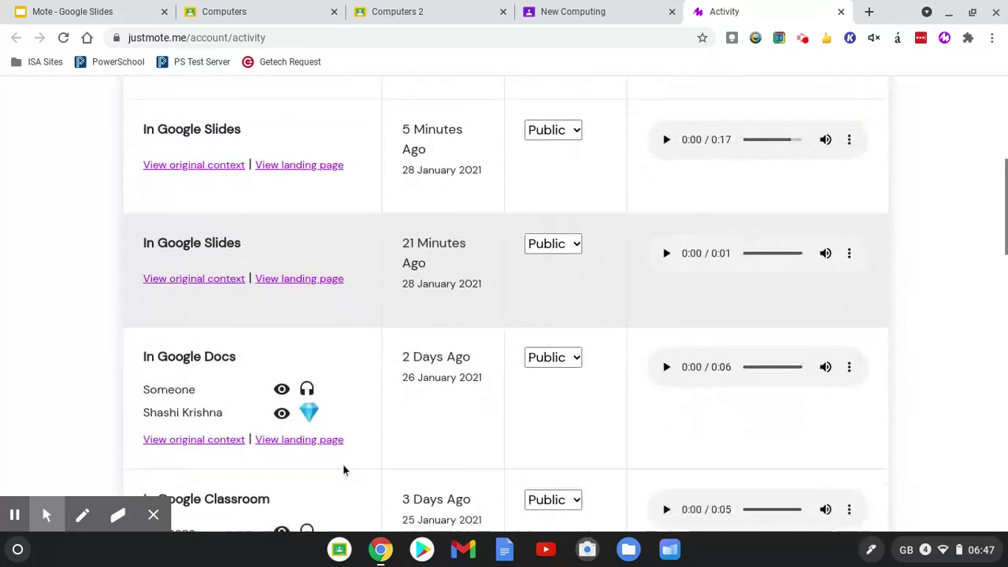